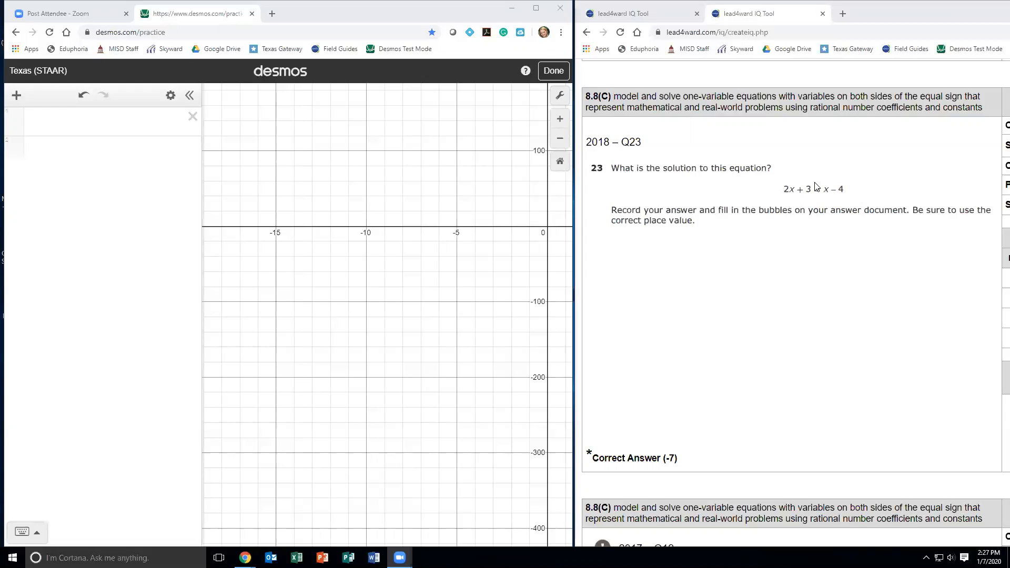
# - Graph the two sides of the question 23 equation as separate expressions, 2x + 3 and x − 4
pyautogui.click(70, 126)
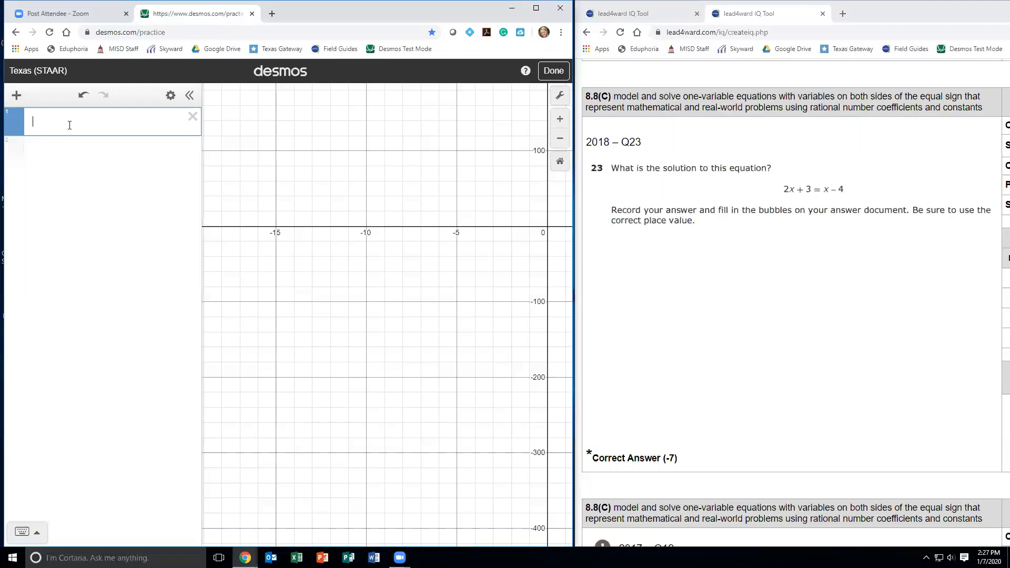
pyautogui.write('2x+3')
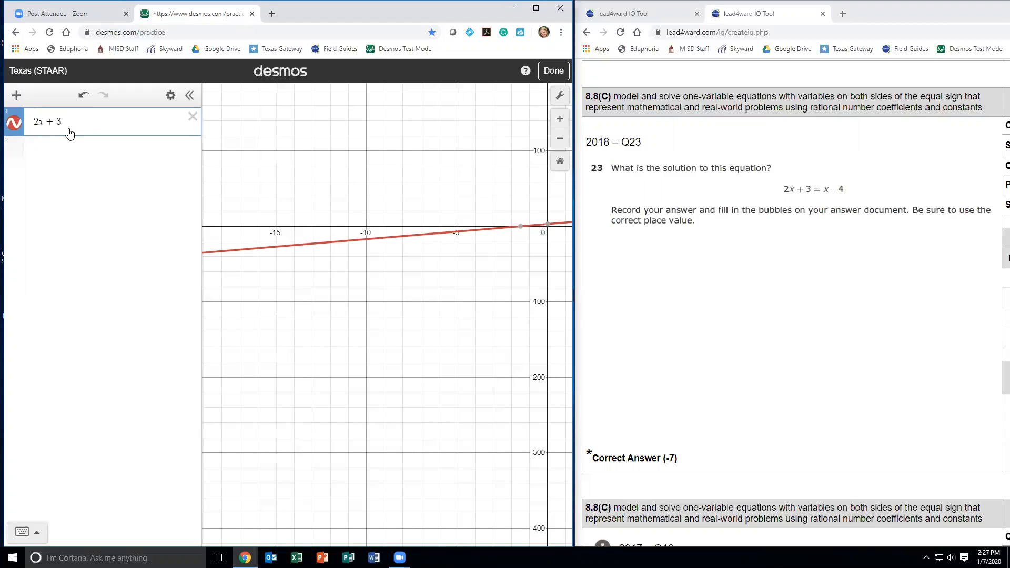
pyautogui.click(46, 148)
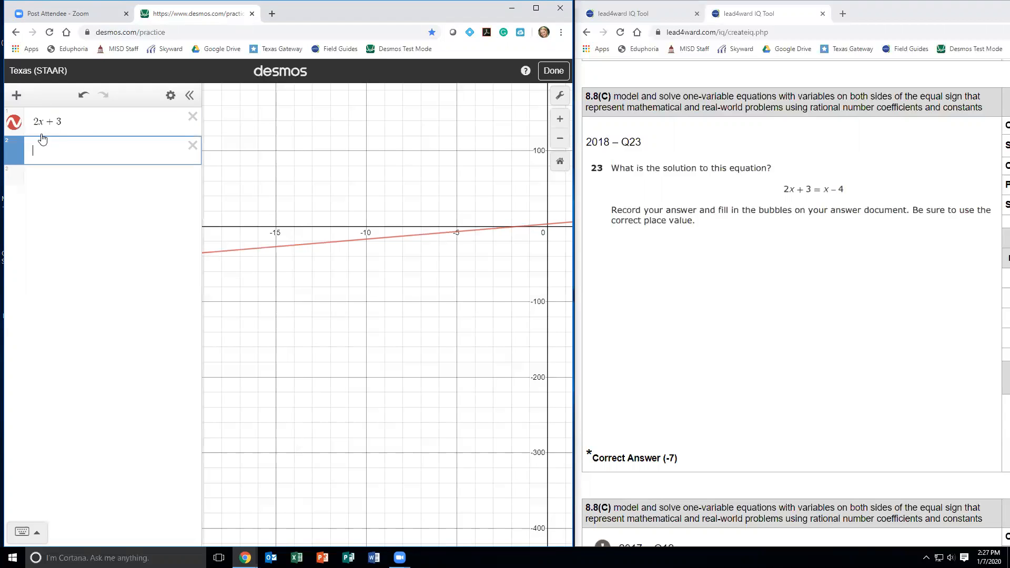
pyautogui.write('x-4')
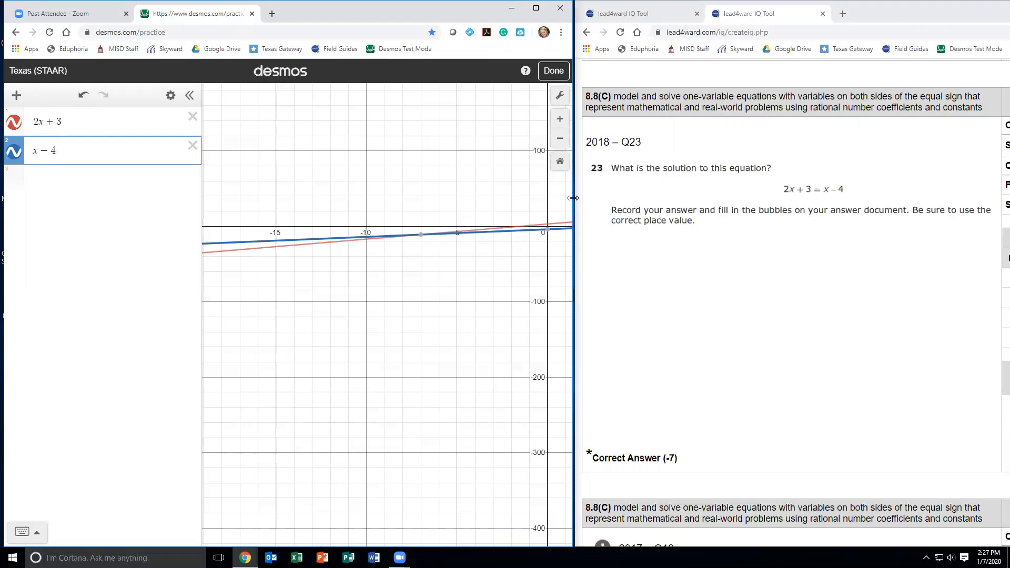
# - Examine the point where the lines 2x + 3 and x − 4 intersect on the graph
pyautogui.click(561, 162)
pyautogui.moveTo(406, 406); pyautogui.dragTo(483, 232)
pyautogui.moveTo(421, 375); pyautogui.dragTo(447, 294)
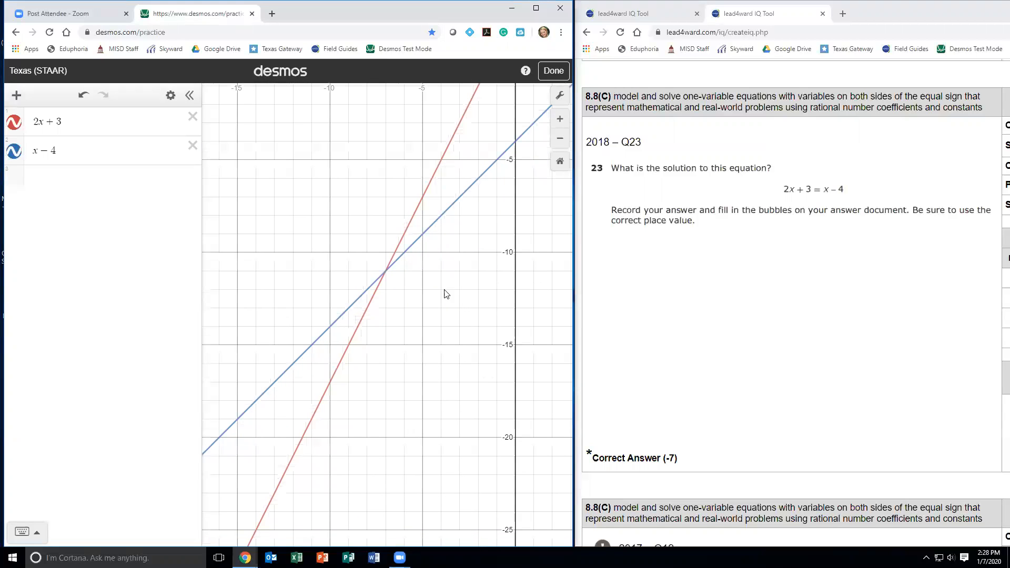
pyautogui.click(384, 275)
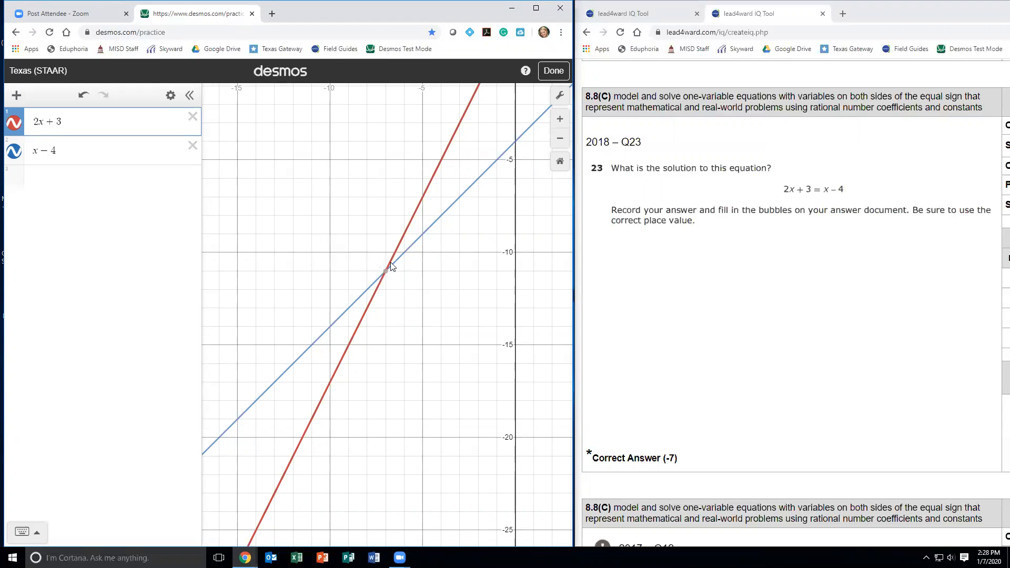
pyautogui.moveTo(385, 274)
# - Delete both line expressions and switch to the question about Carolyn's stamp collection
pyautogui.click(192, 146)
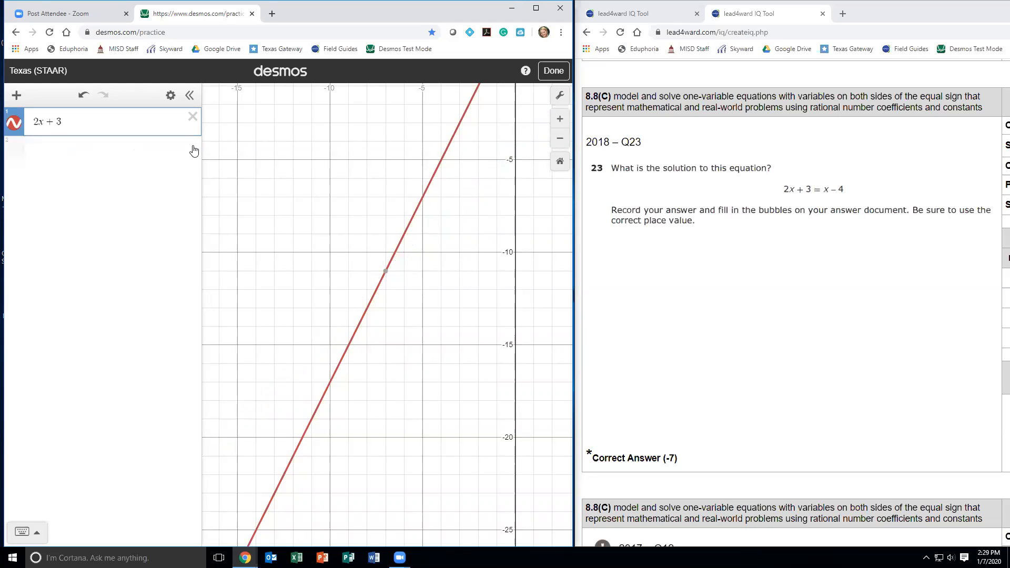
pyautogui.click(192, 117)
pyautogui.click(642, 17)
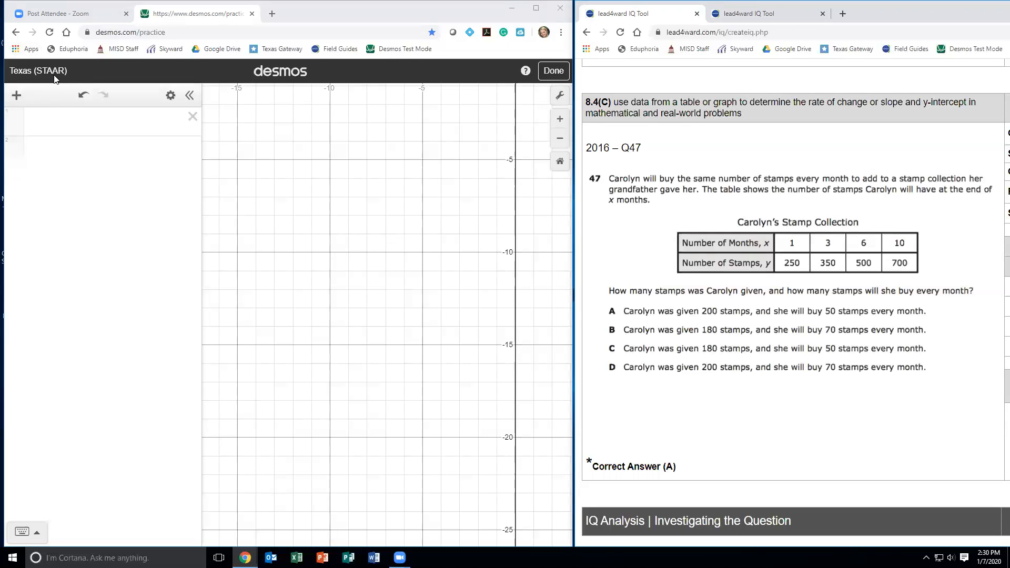
# - Insert a table and enter the stamp data as x, y pairs: 1, 250; 3, 350; 6, 500; 10, 700
pyautogui.click(16, 95)
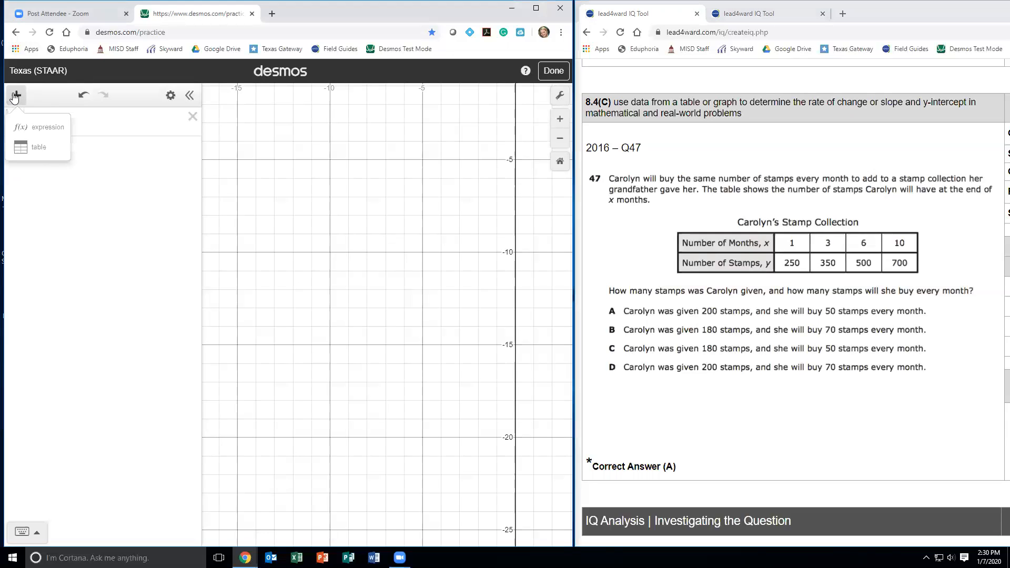
pyautogui.click(39, 152)
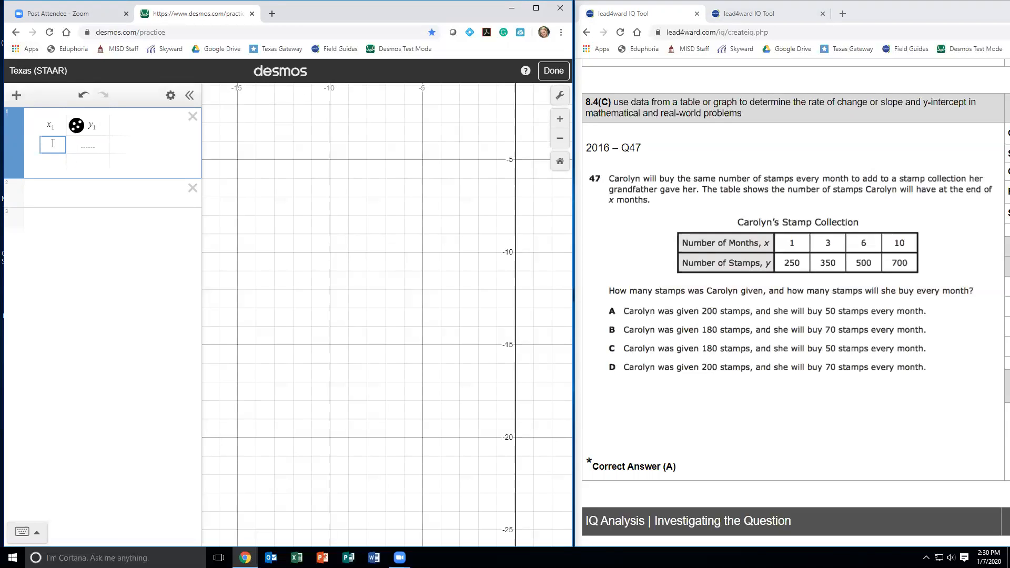
pyautogui.write('1')
pyautogui.press('Tab')
pyautogui.write('250')
pyautogui.press('Return')
pyautogui.write('3')
pyautogui.press('Tab')
pyautogui.write('350')
pyautogui.press('Return')
pyautogui.write('6')
pyautogui.press('Tab')
pyautogui.write('500')
pyautogui.press('Return')
pyautogui.write('10')
pyautogui.press('Tab')
pyautogui.write('700')
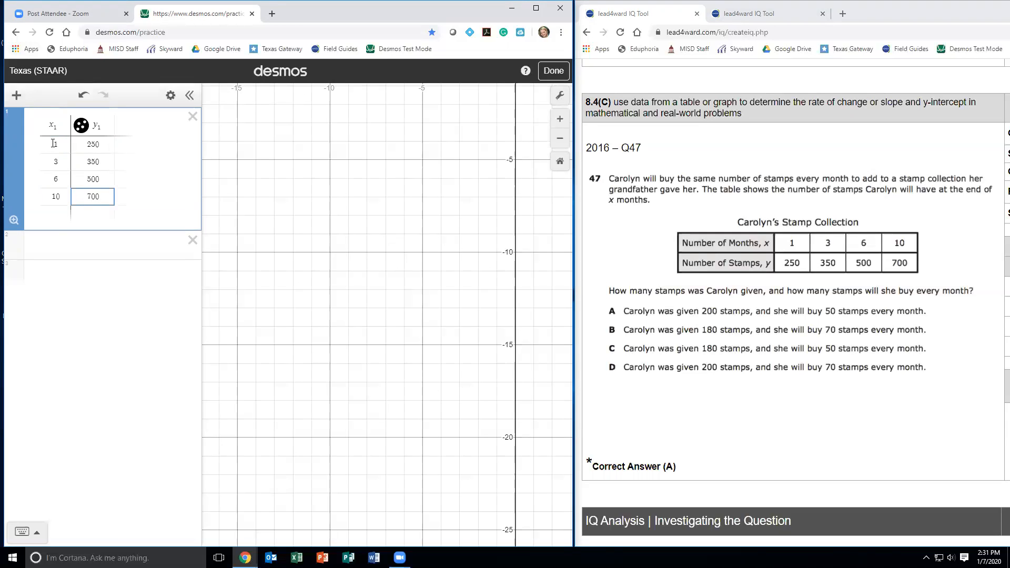
# - Set the graph's x-axis range from 1 to 15
pyautogui.click(343, 276)
pyautogui.moveTo(521, 265); pyautogui.dragTo(363, 264)
pyautogui.scroll(-5, 410, 248)
pyautogui.moveTo(421, 287); pyautogui.dragTo(421, 434)
pyautogui.scroll(-5, 422, 253)
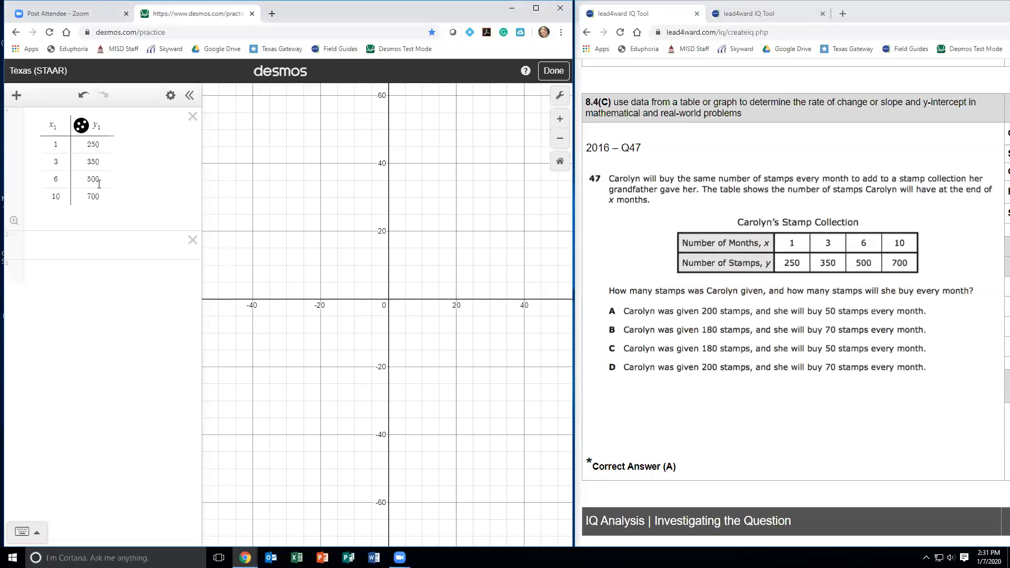
pyautogui.click(559, 99)
pyautogui.click(414, 197)
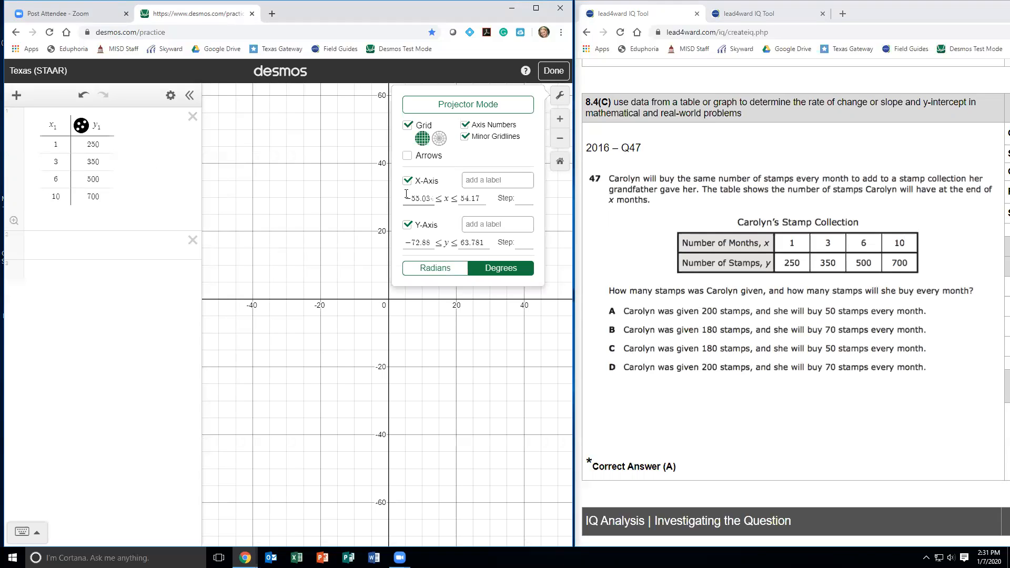
pyautogui.moveTo(414, 198); pyautogui.dragTo(453, 197)
pyautogui.write('1')
pyautogui.press('Tab')
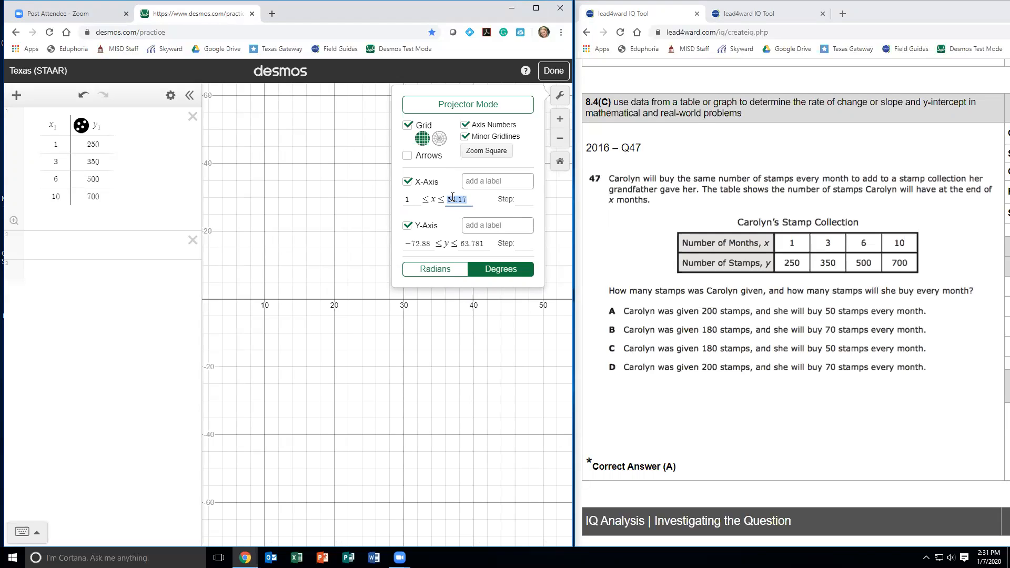
pyautogui.write('15')
# - Set the graph's y-axis range from 0 to 900 and bring all four plotted points into view
pyautogui.press('Tab')
pyautogui.press('Tab')
pyautogui.press('Tab')
pyautogui.press('Tab')
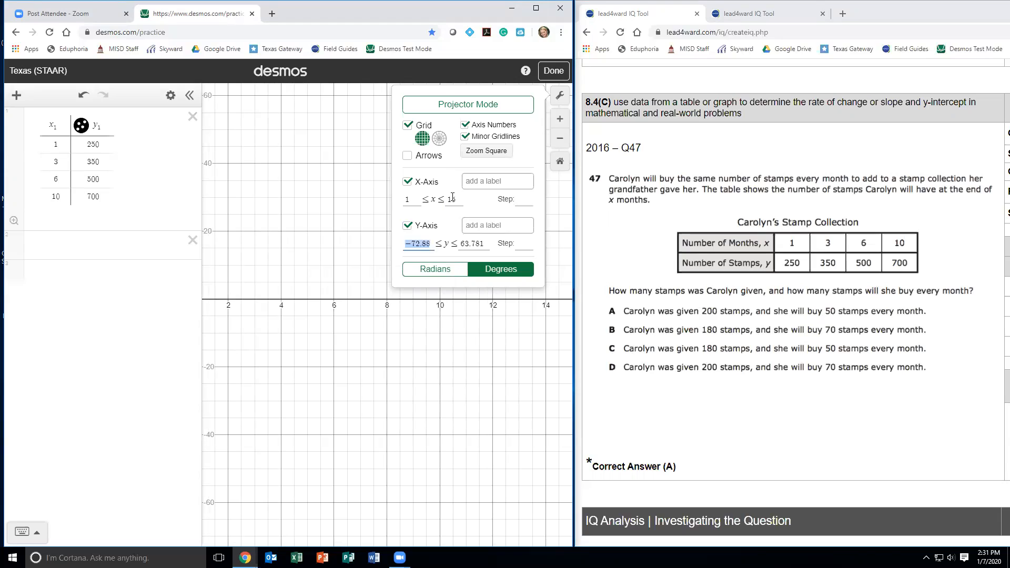
pyautogui.write('0')
pyautogui.press('Tab')
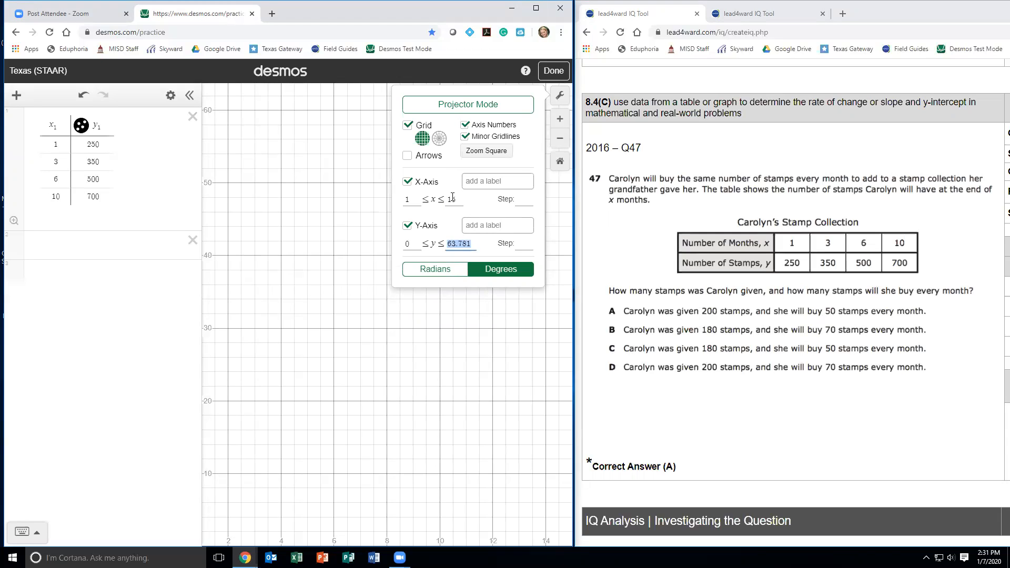
pyautogui.write('900')
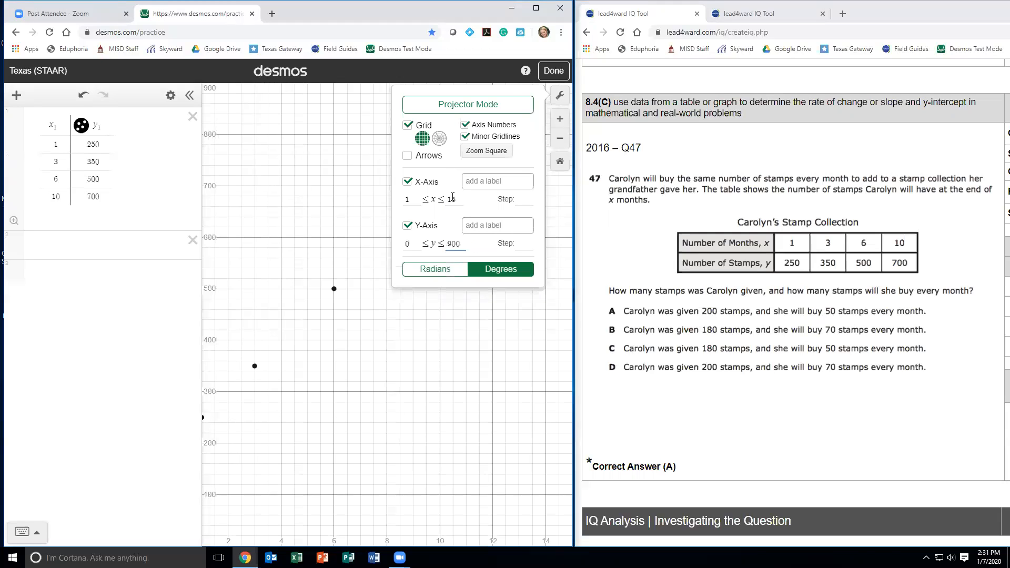
pyautogui.click(388, 367)
pyautogui.moveTo(354, 372); pyautogui.dragTo(401, 331)
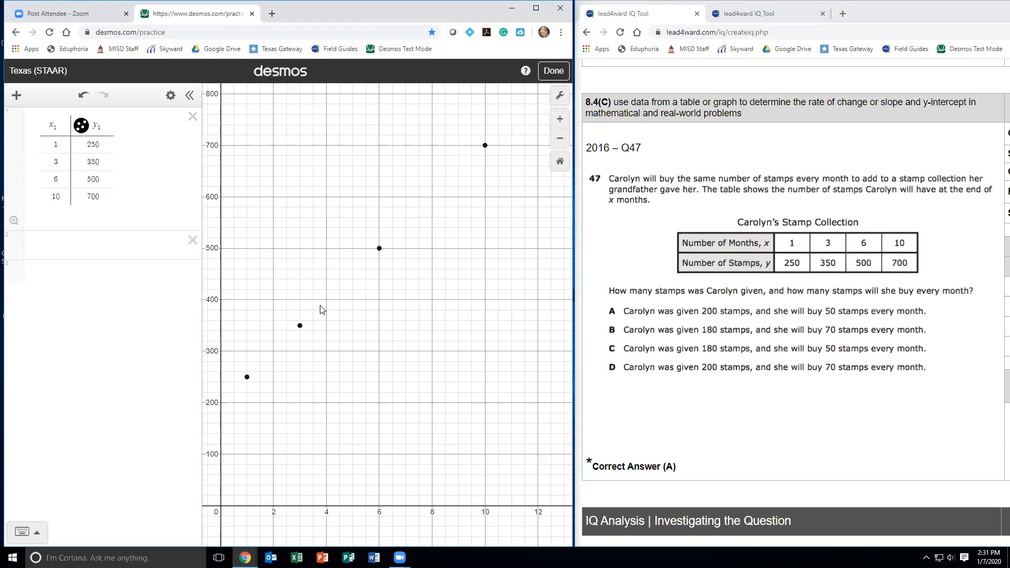
# - Begin a regression expression below the table with y₁ ~
pyautogui.click(58, 245)
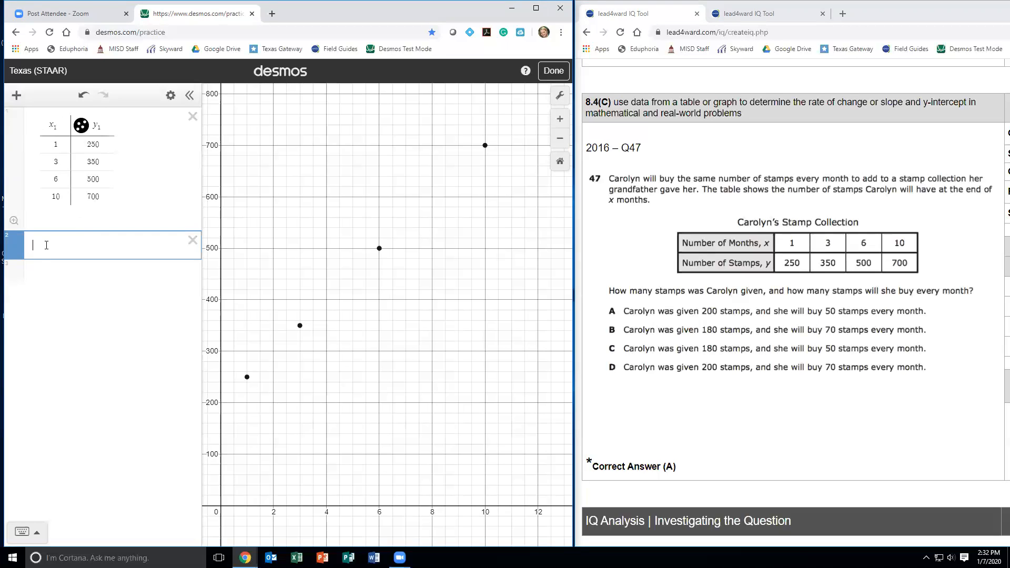
pyautogui.write('y_1')
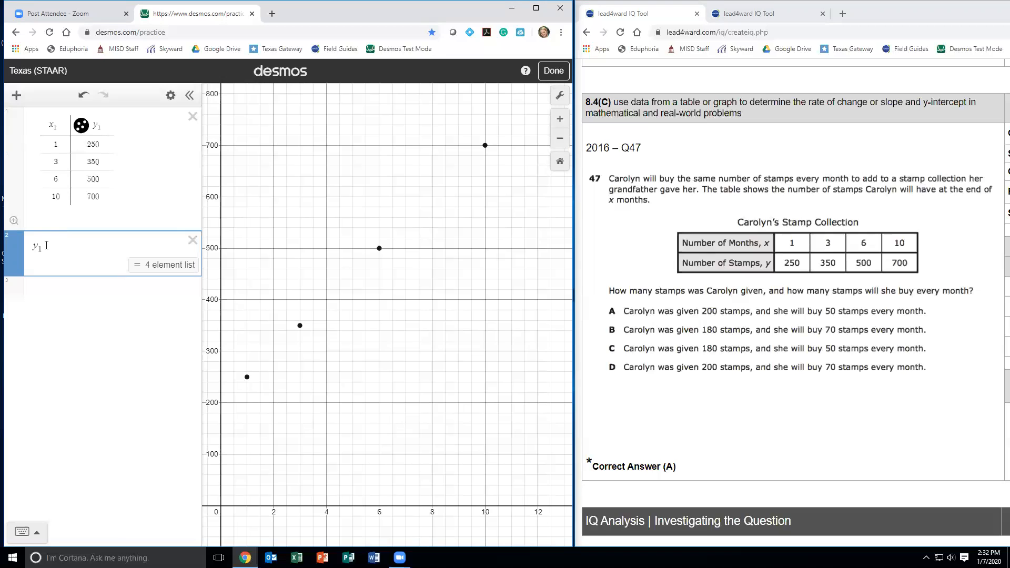
pyautogui.write('~')
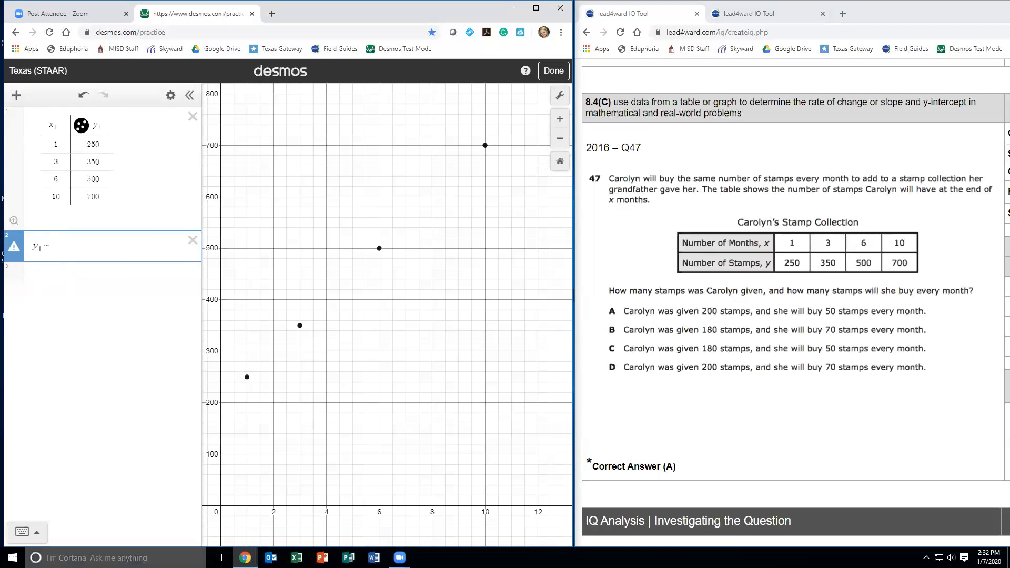
# - Look at the symbols on the on-screen letter keypad, including the tilde, and hide the keypad
pyautogui.click(39, 530)
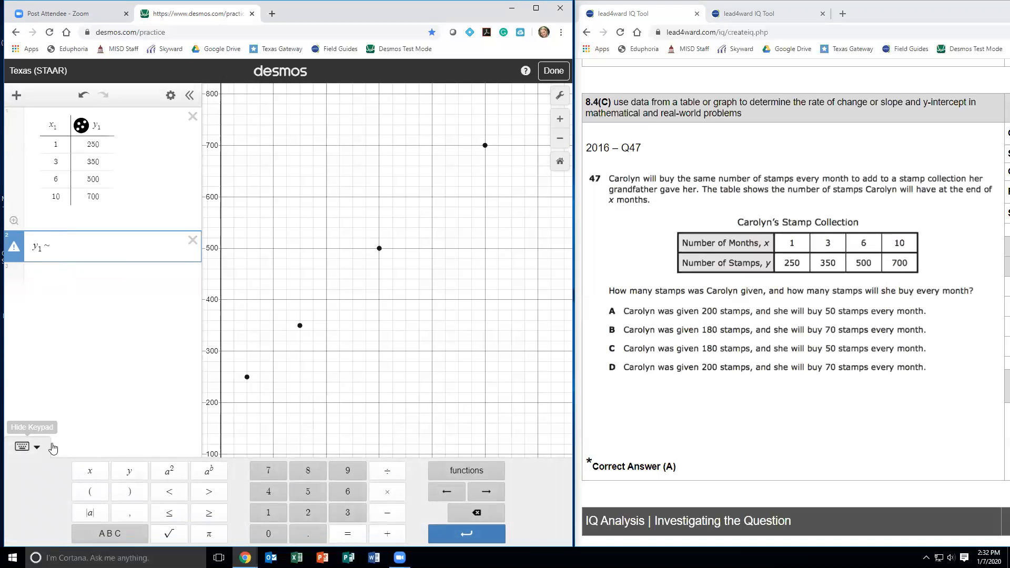
pyautogui.click(117, 535)
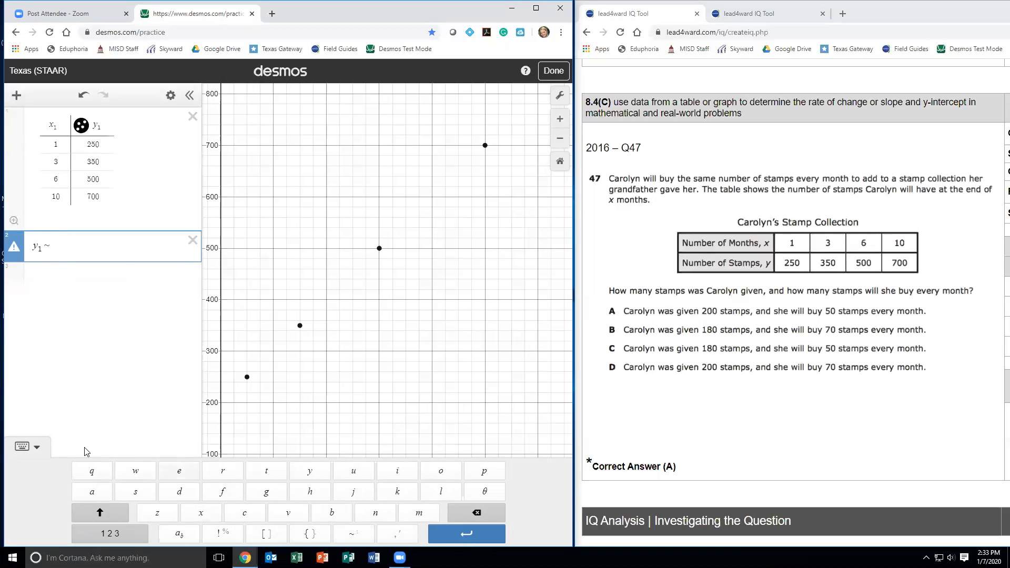
pyautogui.click(38, 451)
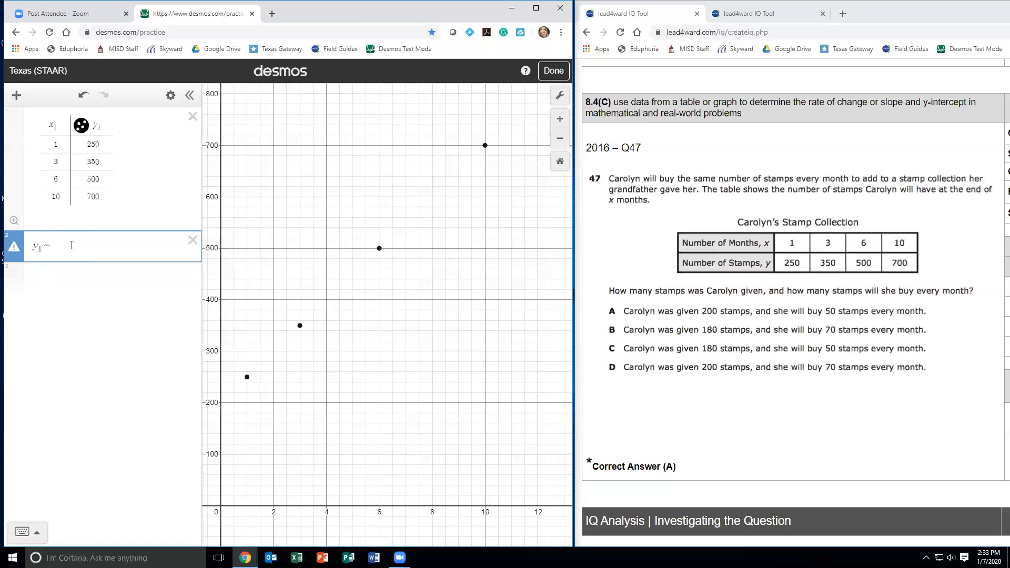
# - Complete the regression expression as y₁ ~ mx₁ + b to fit a line to the table data
pyautogui.write('m')
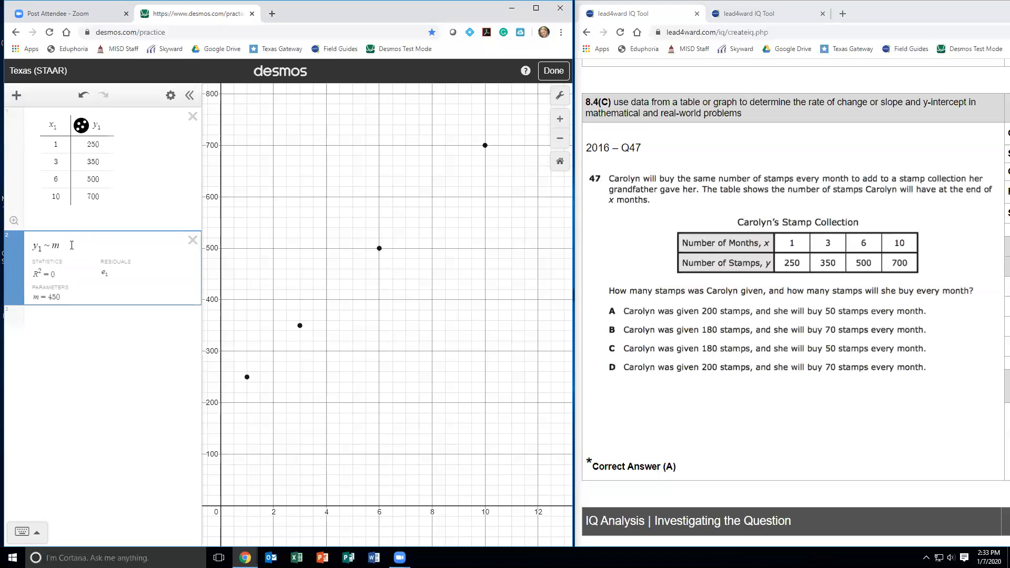
pyautogui.write('x1 + ')
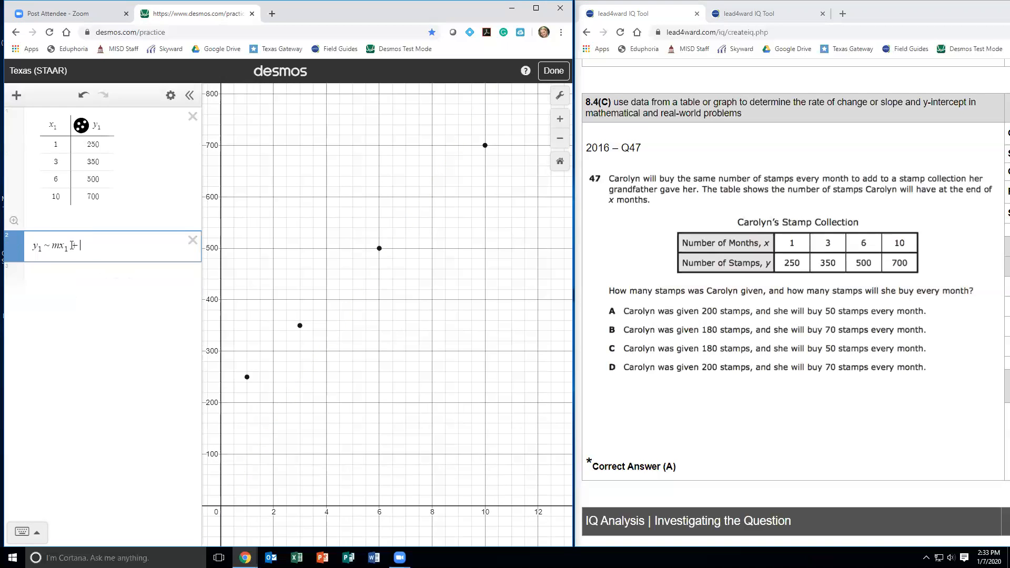
pyautogui.write('b')
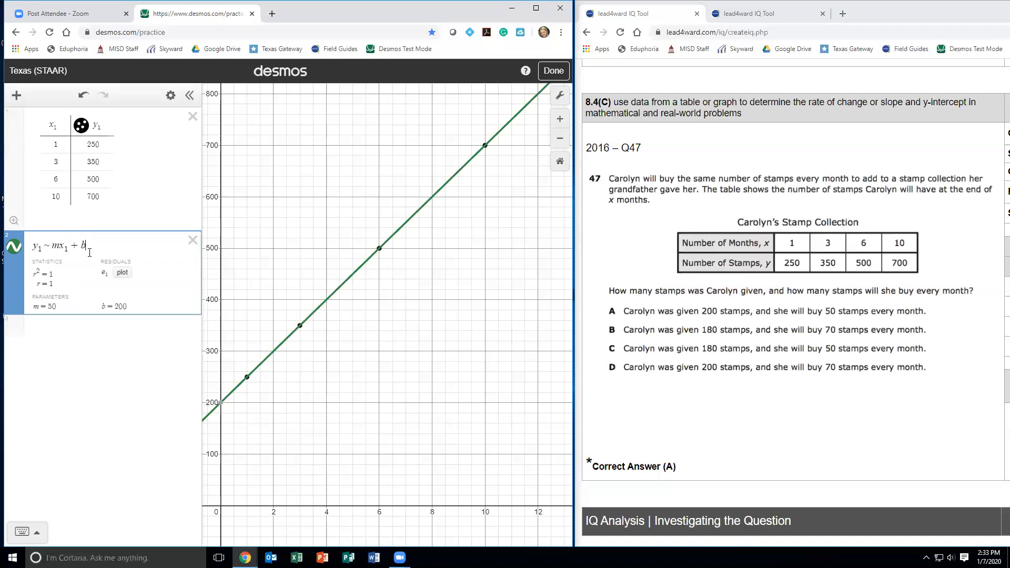